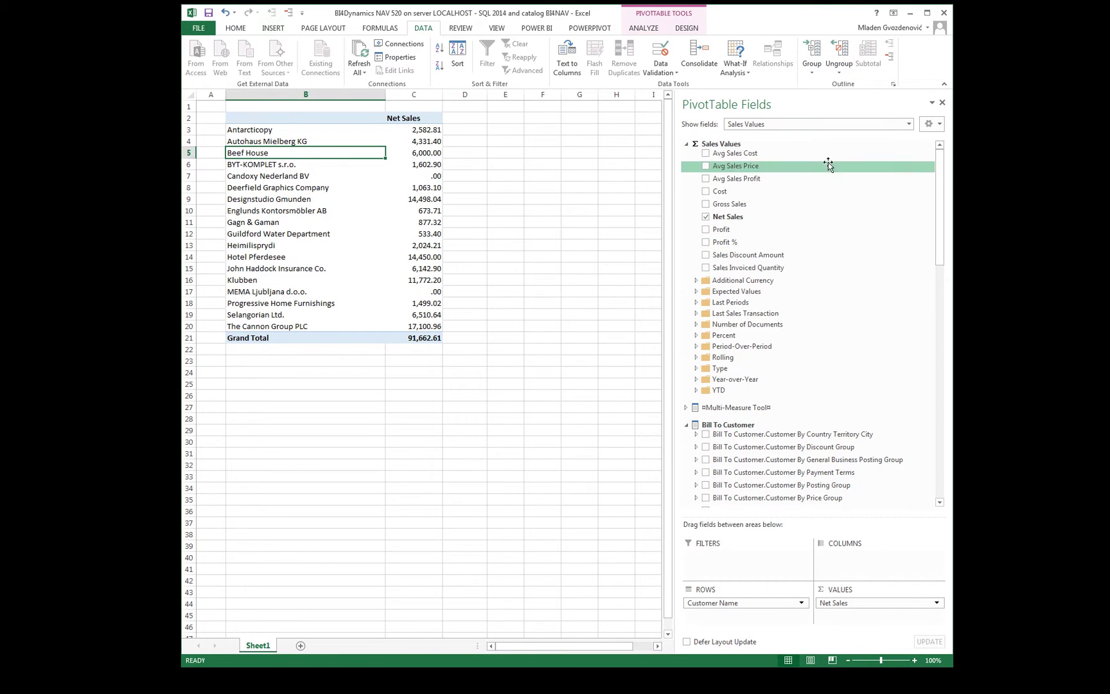
# Expand the extra Bill To Customer fields and remove Customer Name from the pivot rows.
pyautogui.moveTo(943, 168); pyautogui.dragTo(953, 218)
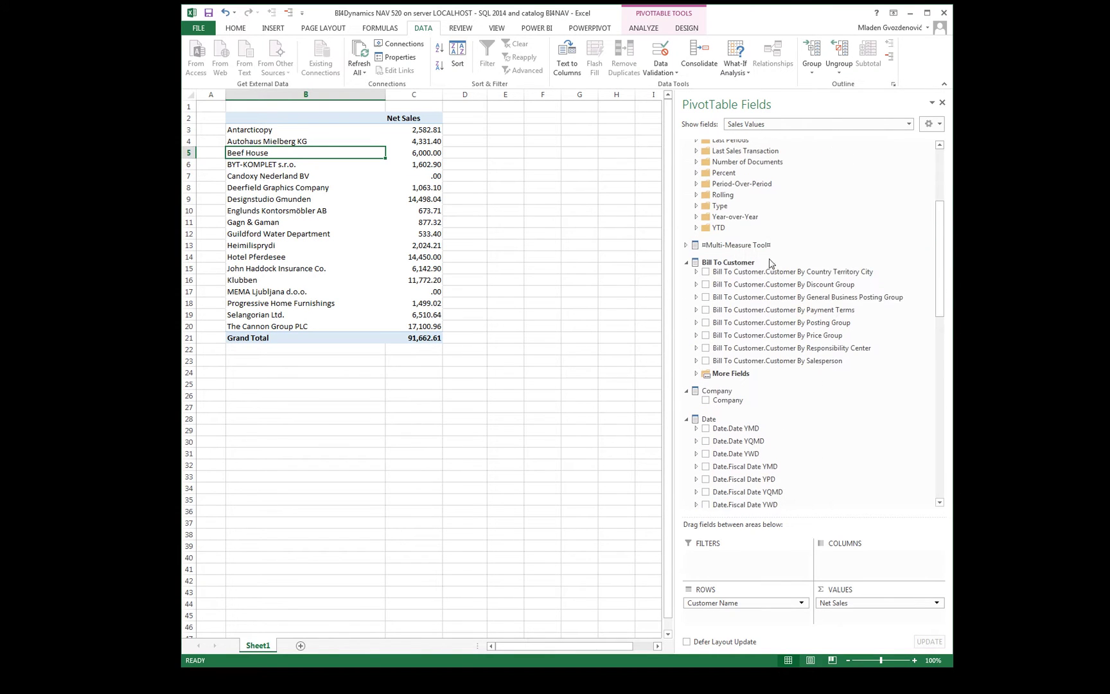
pyautogui.click(698, 374)
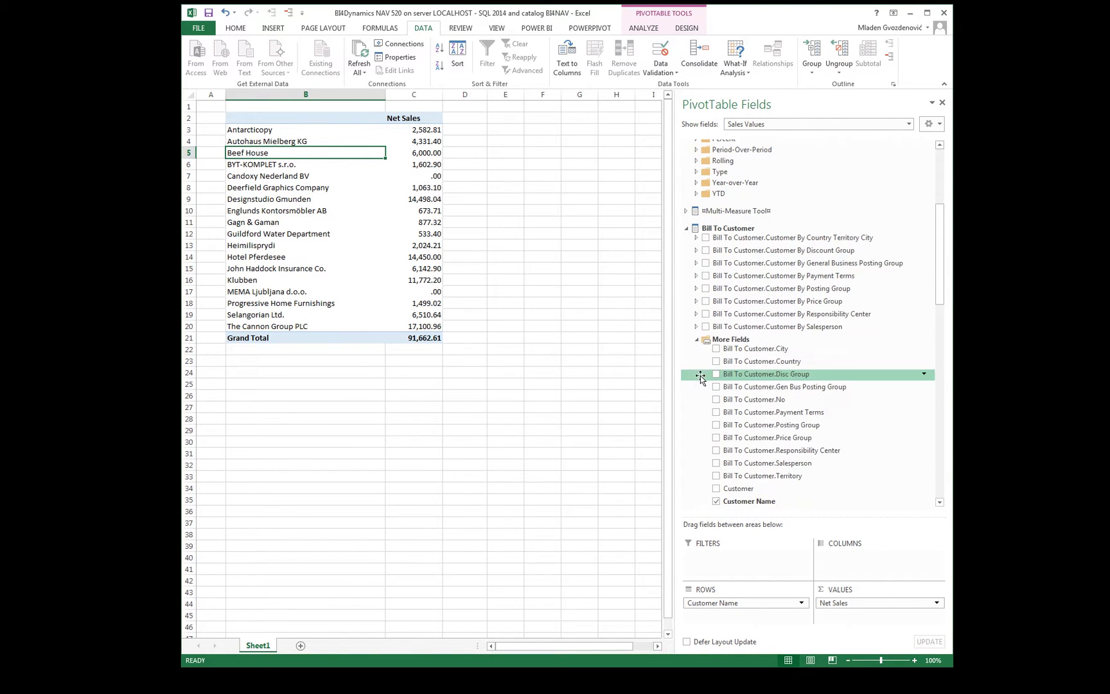
pyautogui.scroll(-1, 804, 289)
pyautogui.click(717, 457)
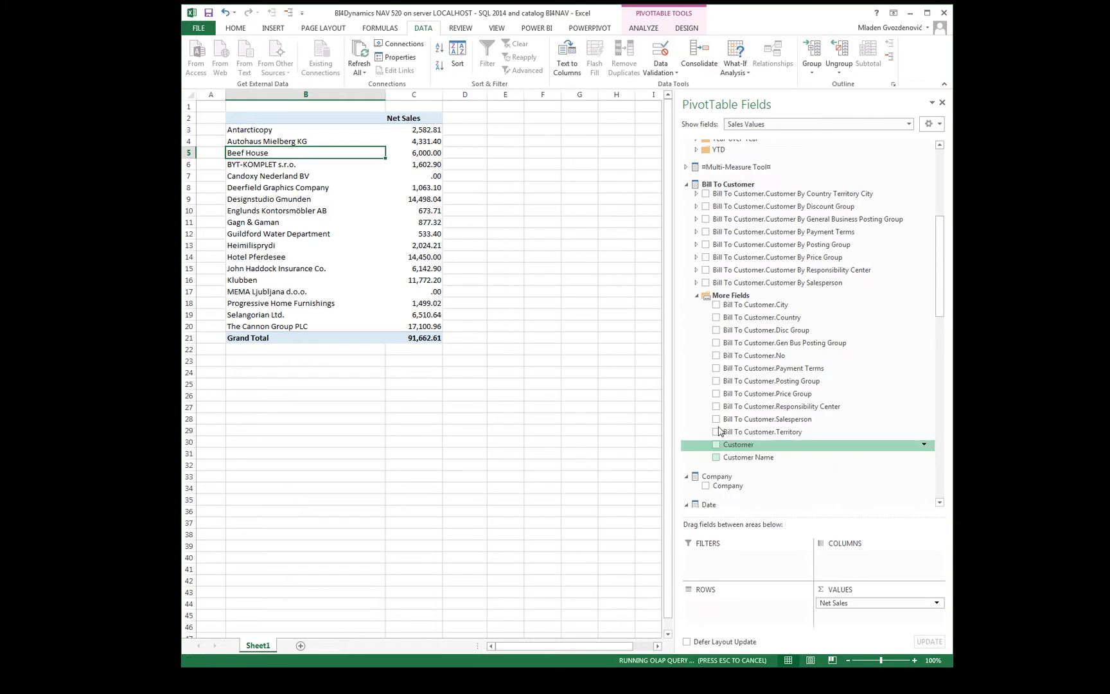
# Show net sales by City, then by Country, then restore Customer Name as rows.
pyautogui.click(716, 306)
pyautogui.click(717, 305)
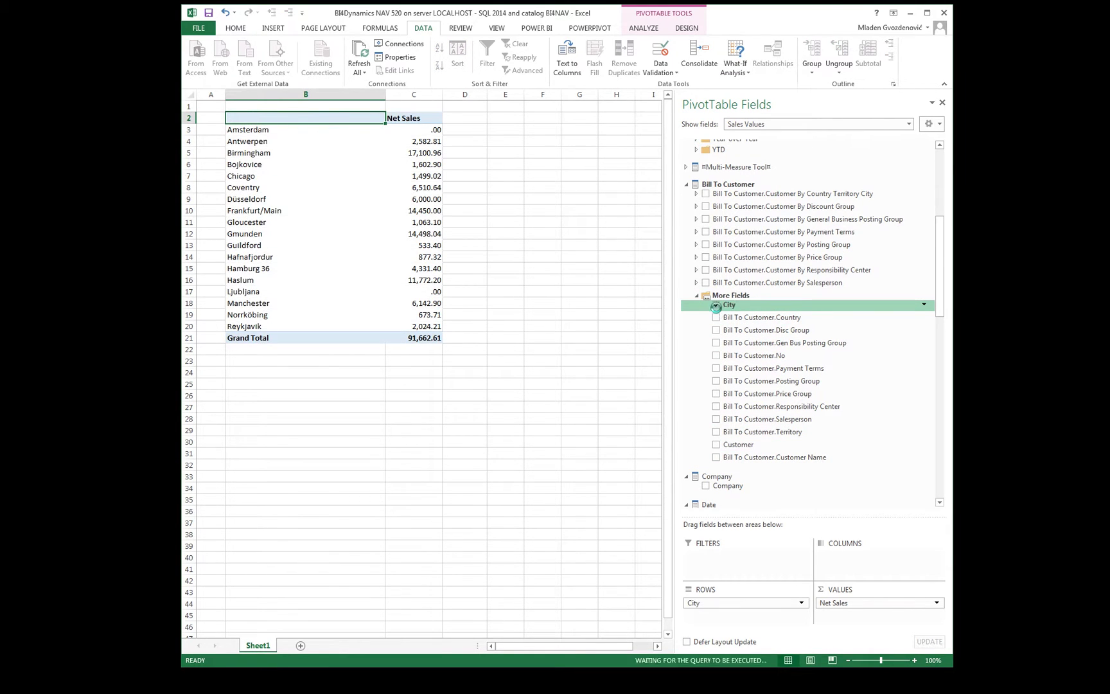
pyautogui.click(716, 318)
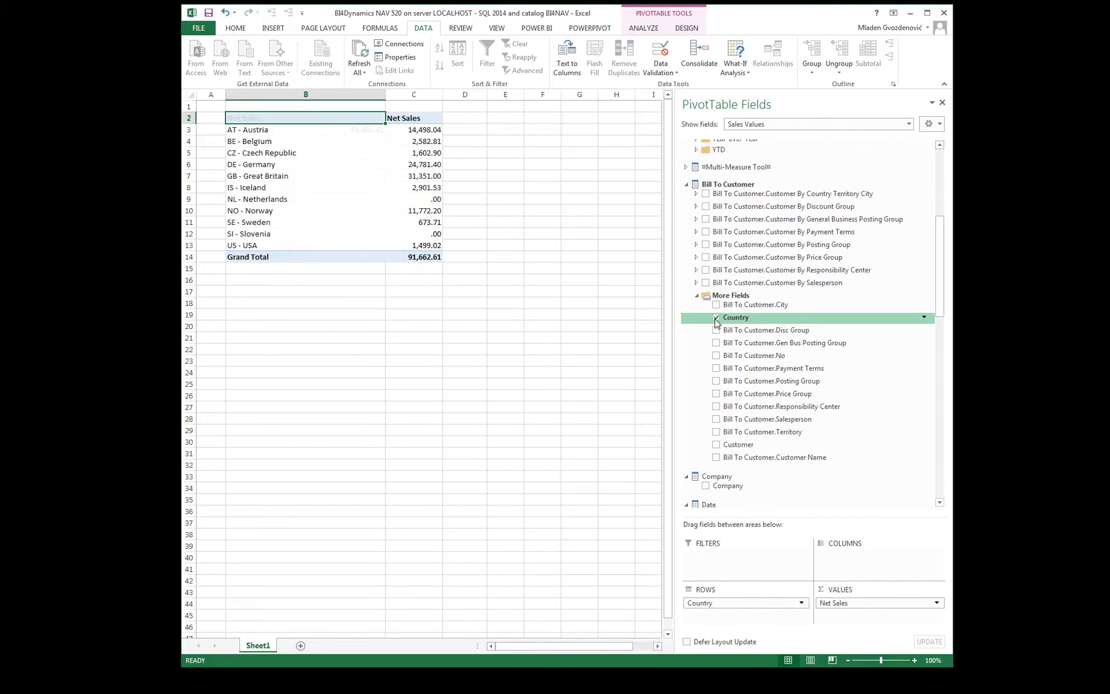
pyautogui.click(715, 318)
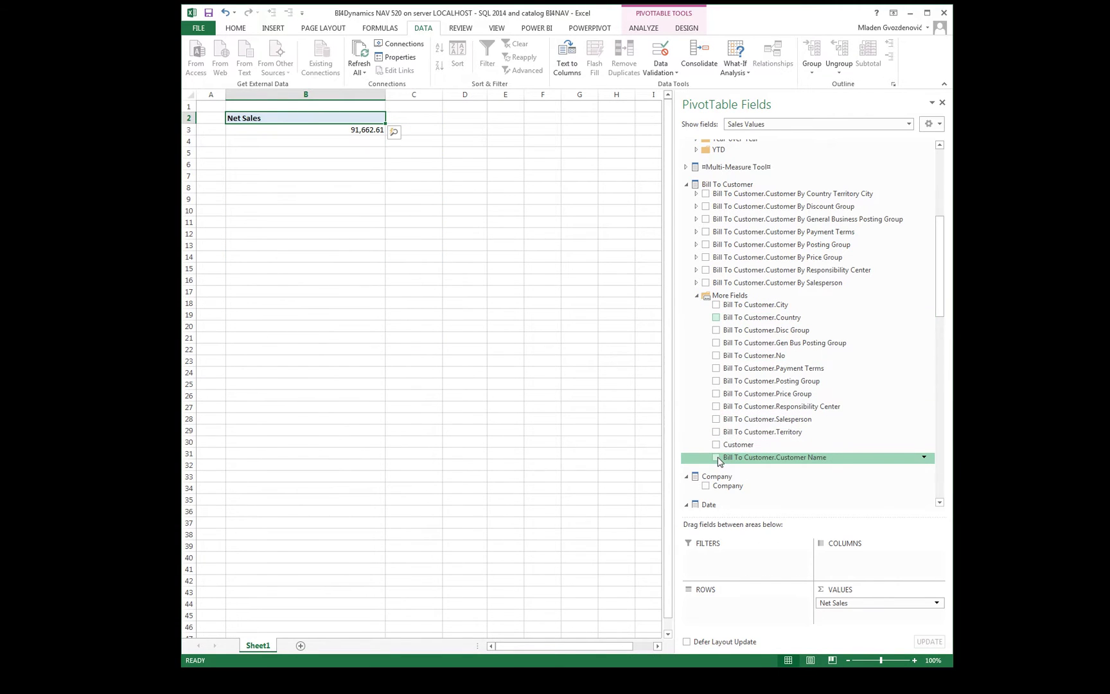
pyautogui.click(716, 458)
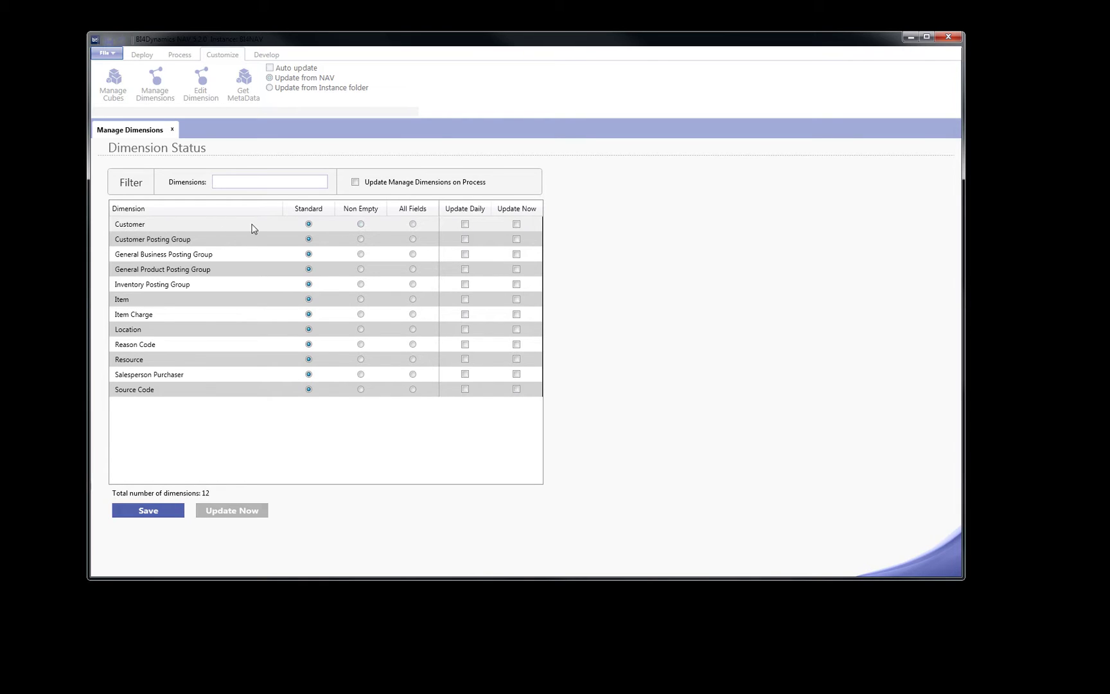
# Set the Customer dimension to Non Empty, update it now, and acknowledge the success message.
pyautogui.click(362, 225)
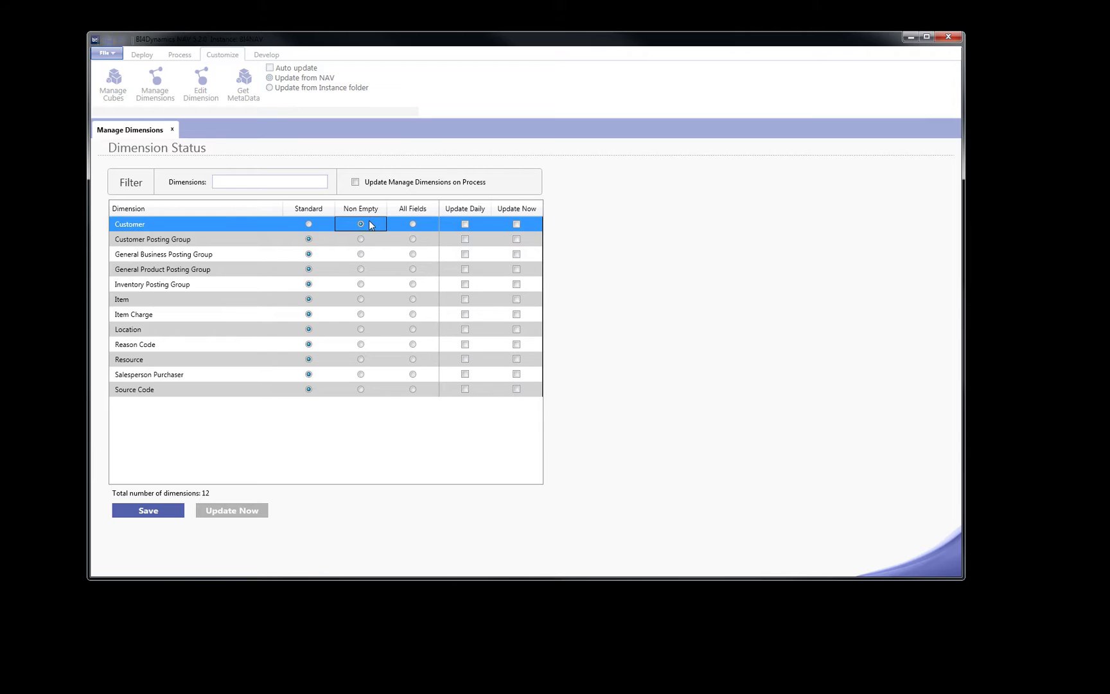
pyautogui.click(517, 224)
pyautogui.click(241, 508)
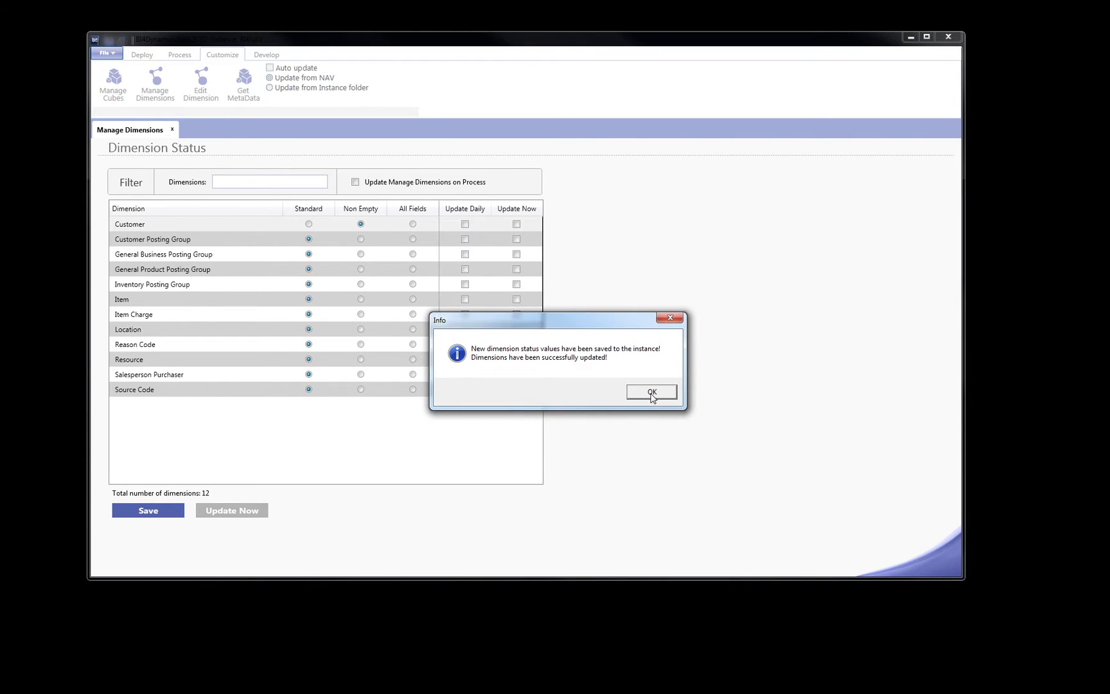
pyautogui.click(652, 393)
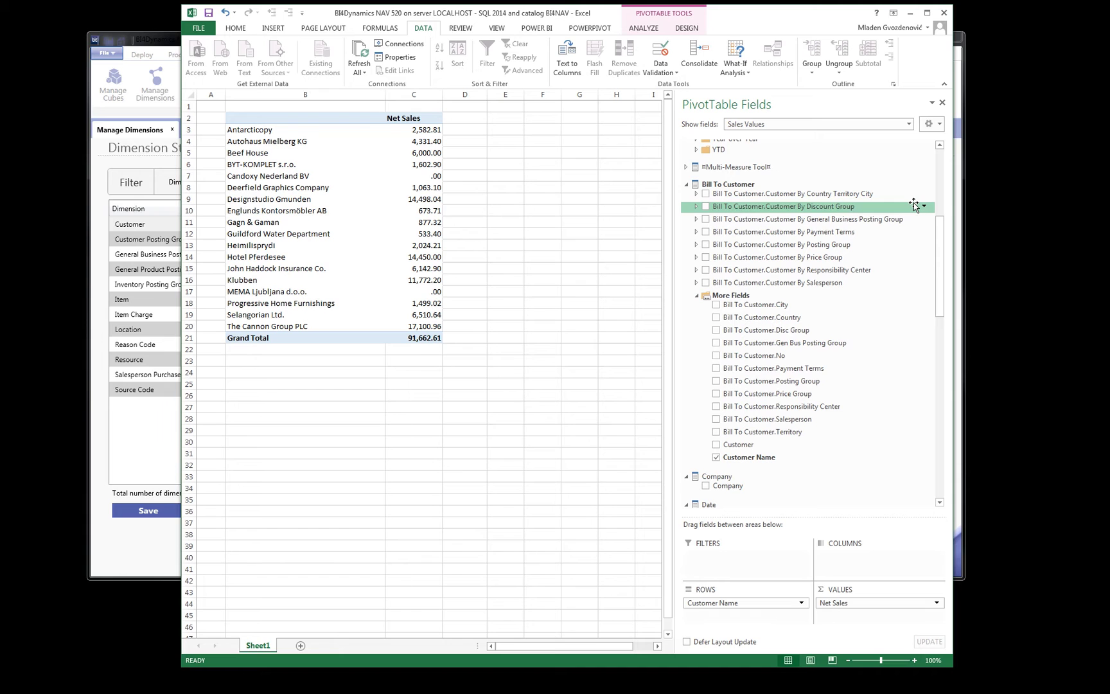
# Refresh All pivot data and expand More Fields under Bill To Customer.
pyautogui.scroll(-1, 937, 251)
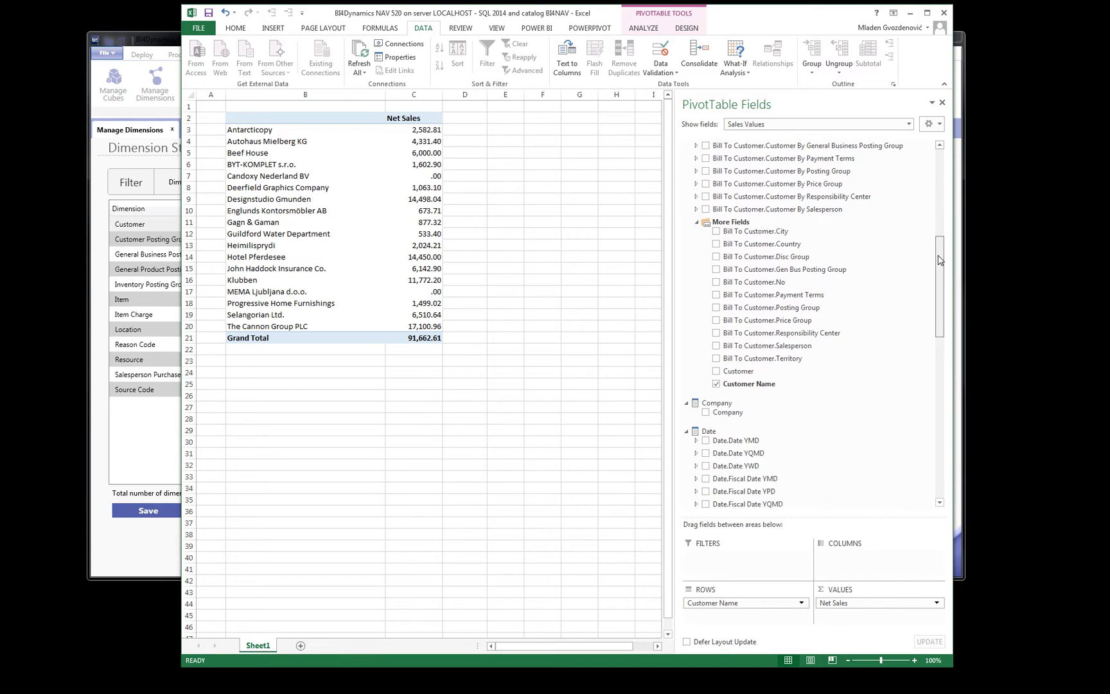
pyautogui.click(359, 51)
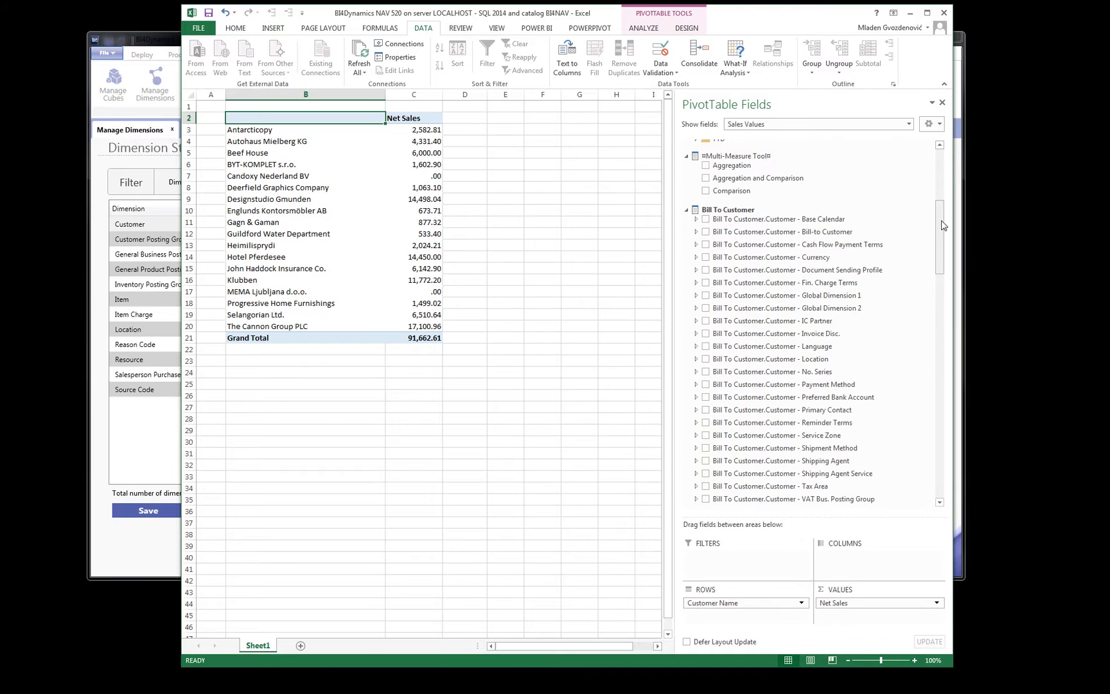
pyautogui.moveTo(939, 209); pyautogui.dragTo(943, 221)
pyautogui.scroll(-5, 803, 289)
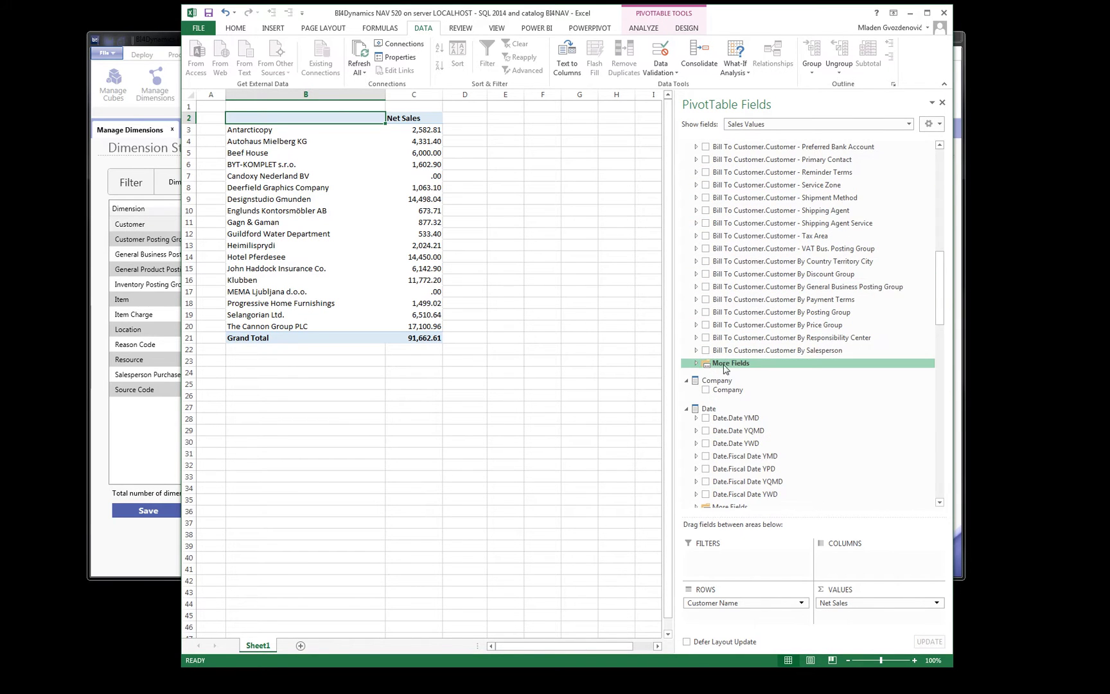
pyautogui.click(697, 357)
pyautogui.moveTo(939, 266)
pyautogui.mouseDown()
pyautogui.moveTo(943, 321)
pyautogui.moveTo(941, 276)
pyautogui.mouseUp()
pyautogui.moveTo(808, 280); pyautogui.dragTo(527, 392)
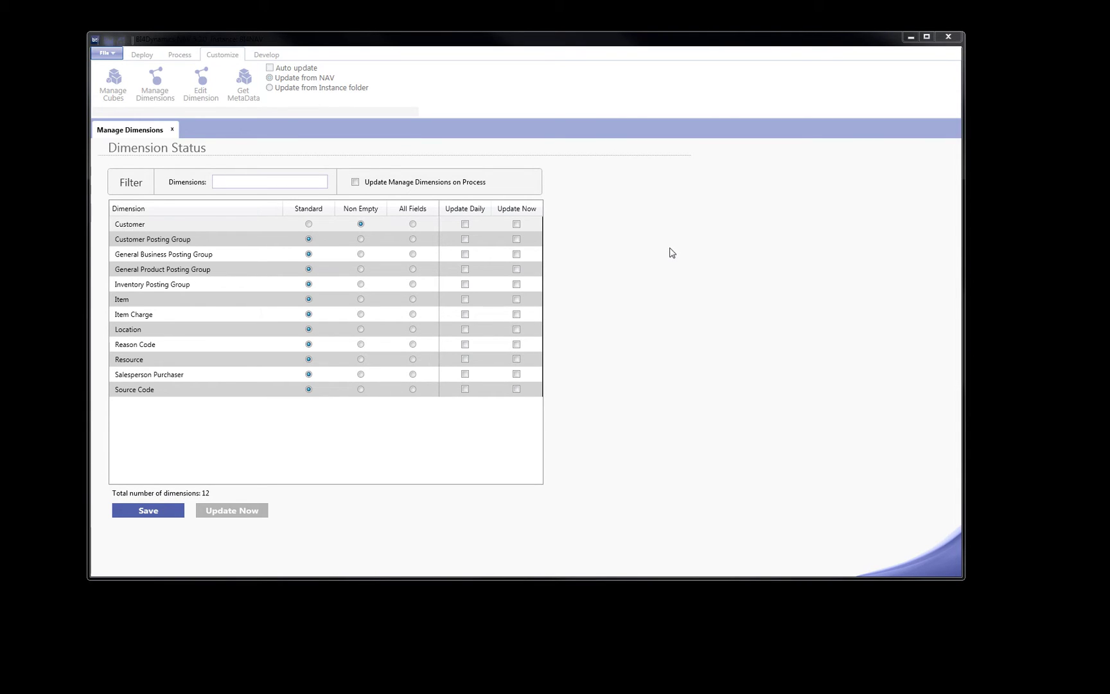
# Enable Update Manage Dimensions on Process, set Customer and Item to All Fields with Update Daily, and save.
pyautogui.click(355, 184)
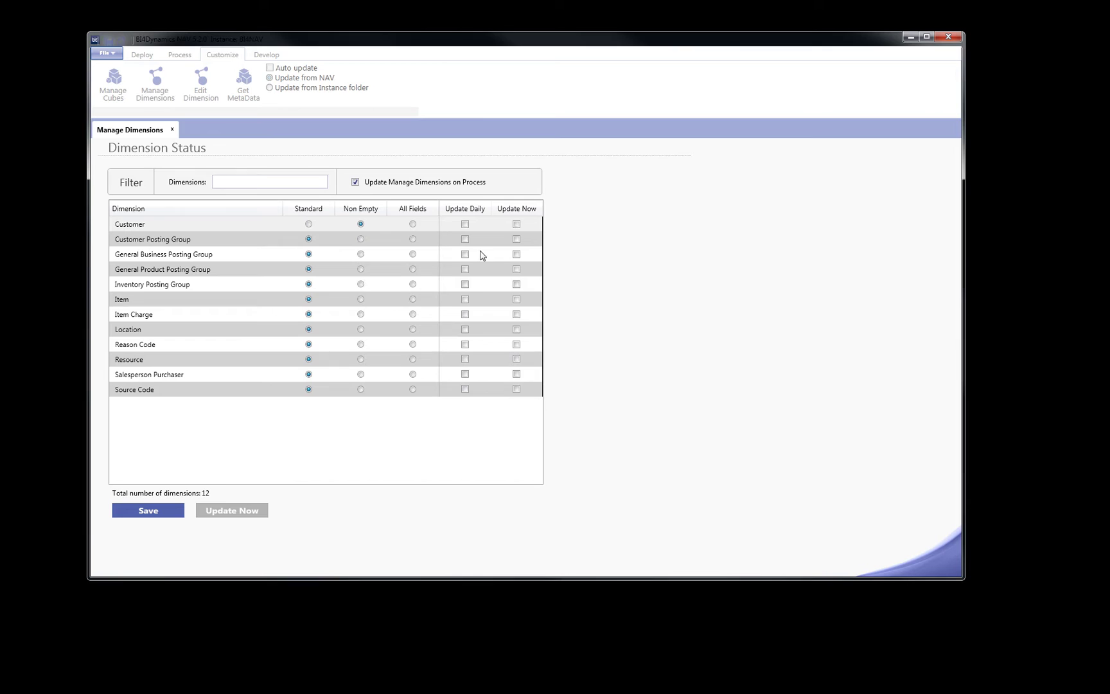
pyautogui.click(414, 225)
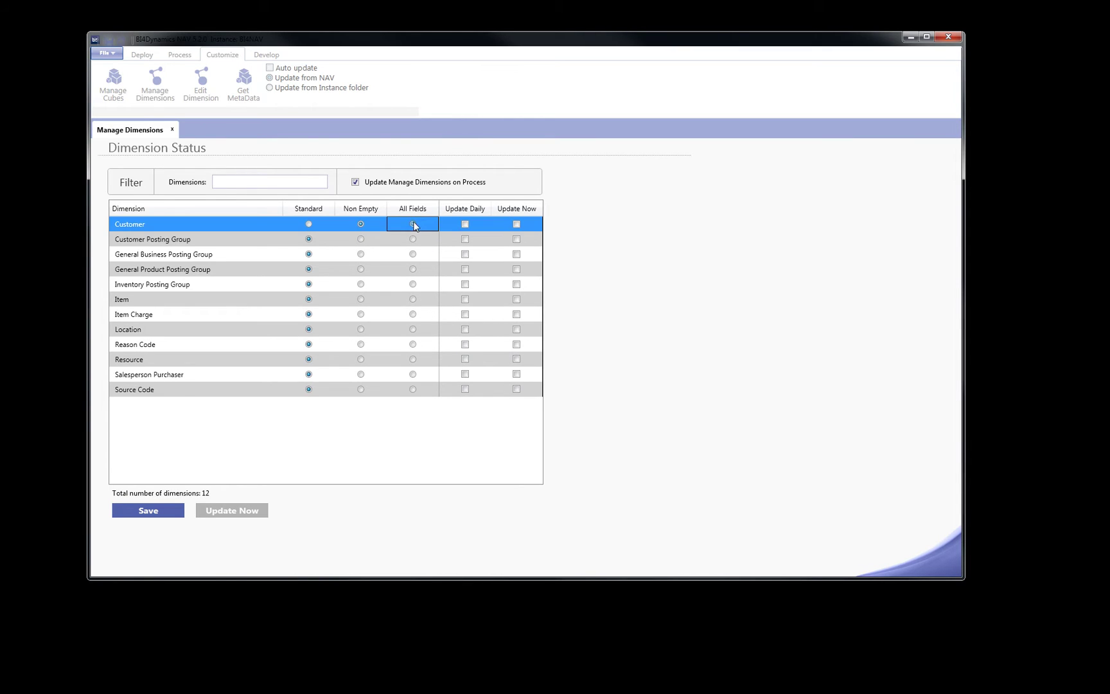
pyautogui.click(414, 300)
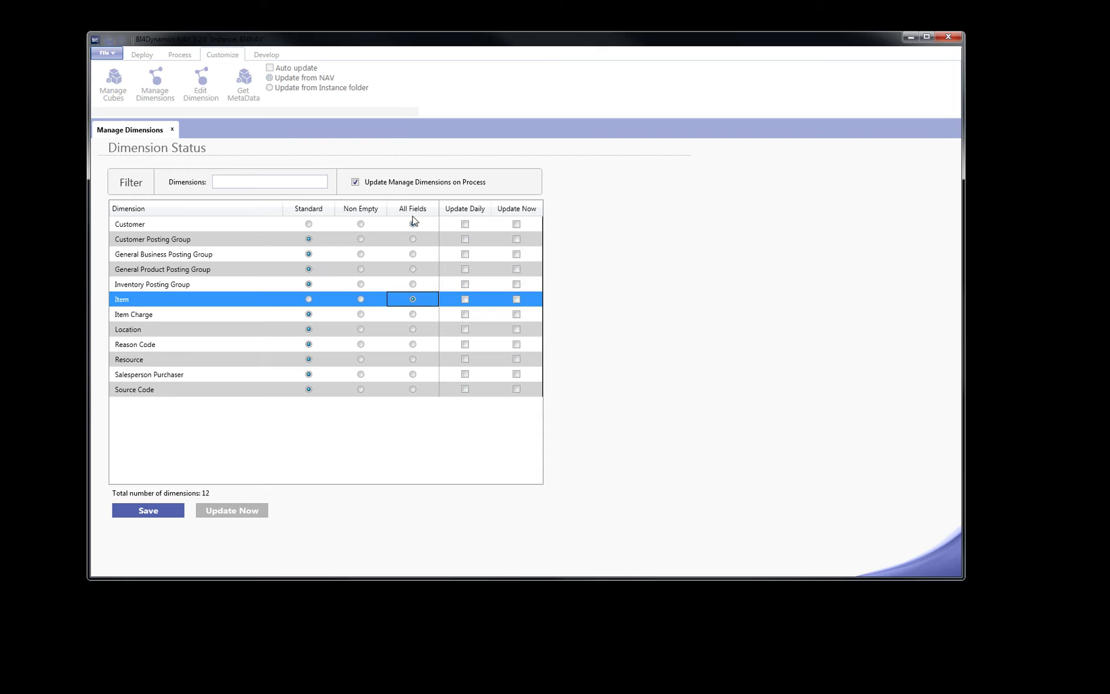
pyautogui.click(465, 224)
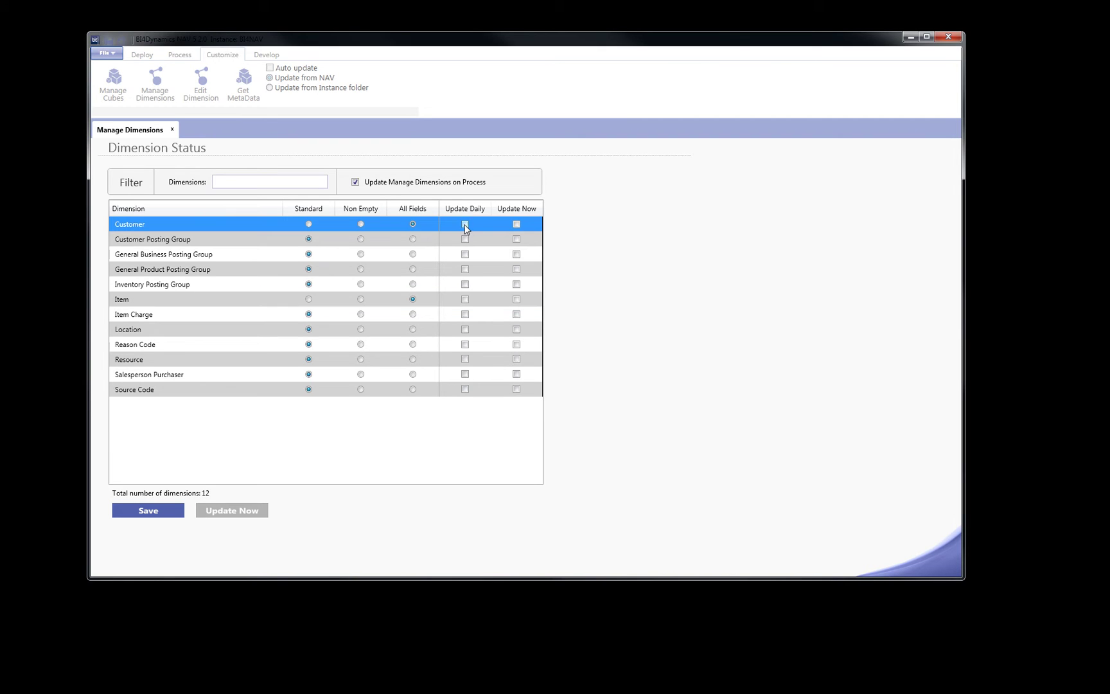
pyautogui.click(465, 299)
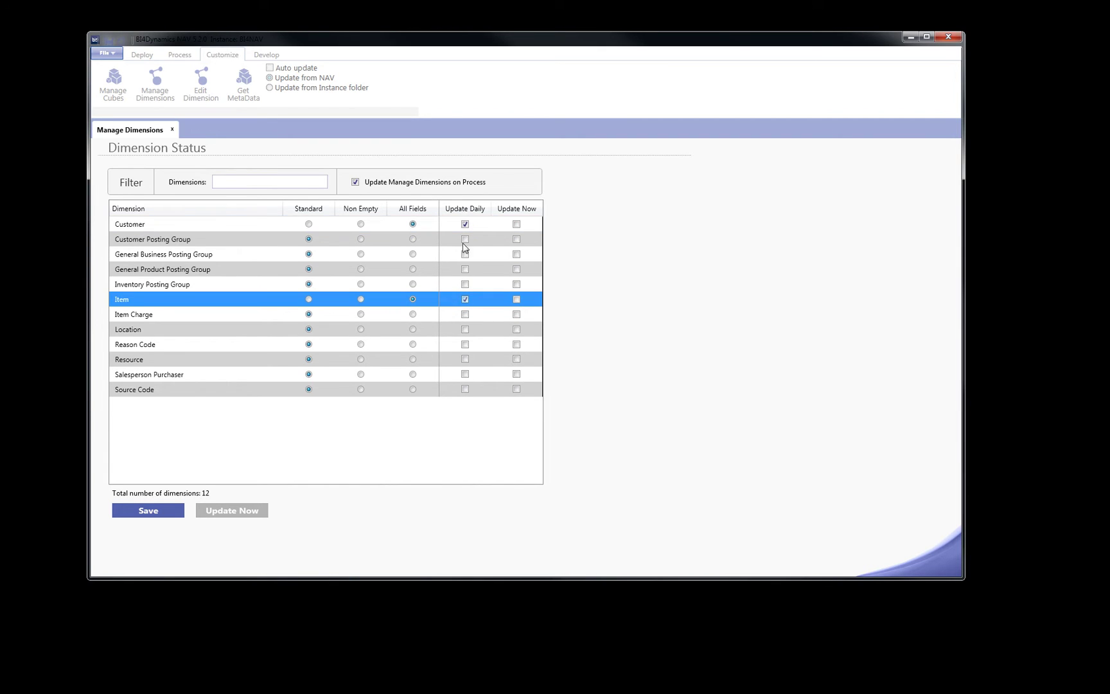
pyautogui.click(149, 511)
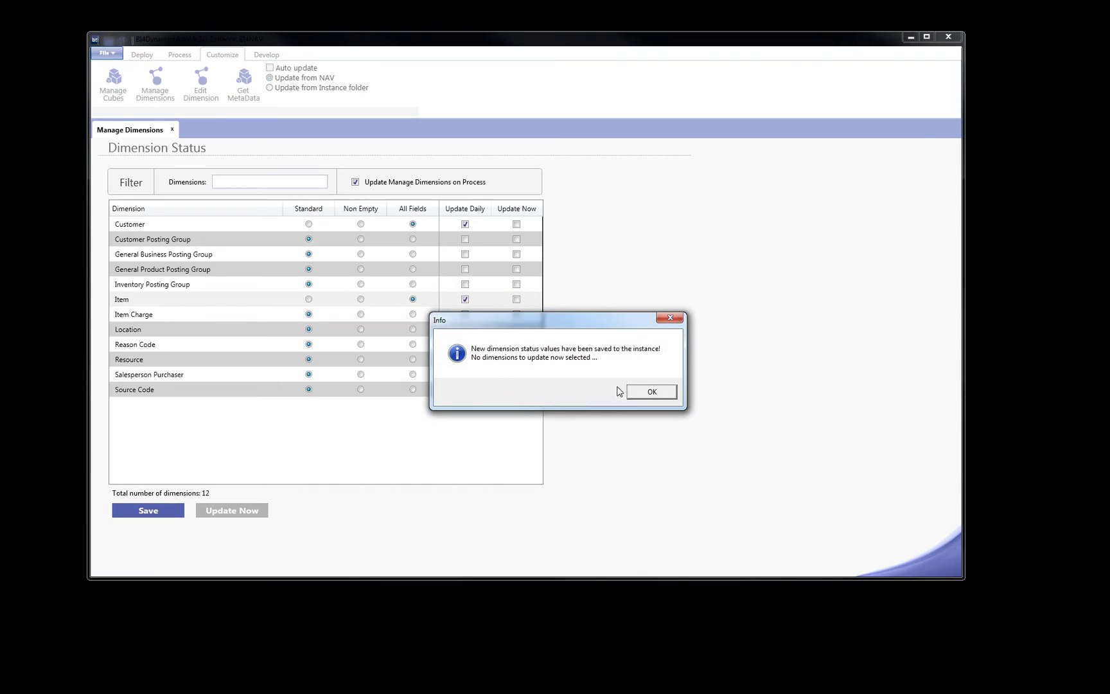
pyautogui.click(651, 392)
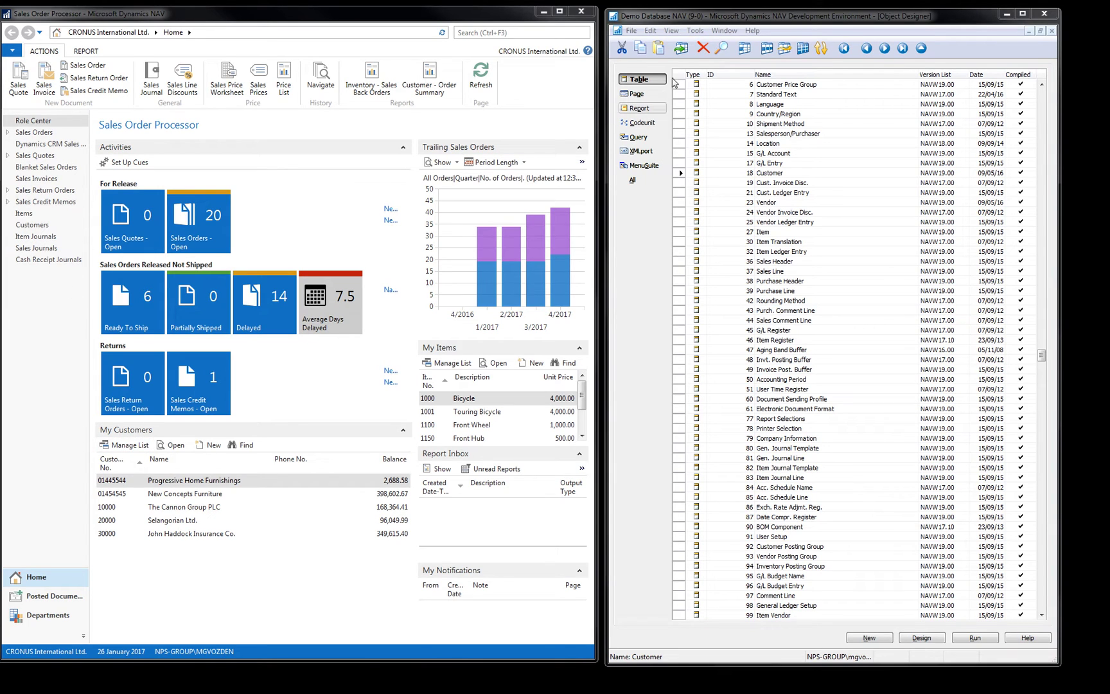
# Open table 18 Customer in Design, then close it saving with Compiled ticked.
pyautogui.click(769, 173)
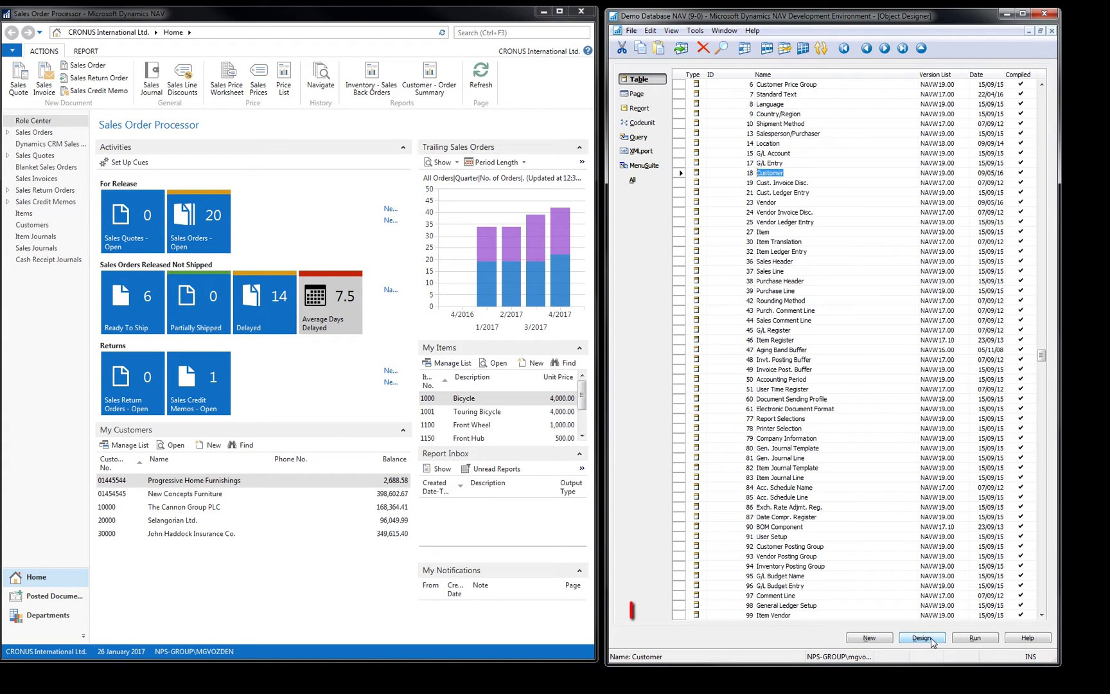
pyautogui.click(932, 639)
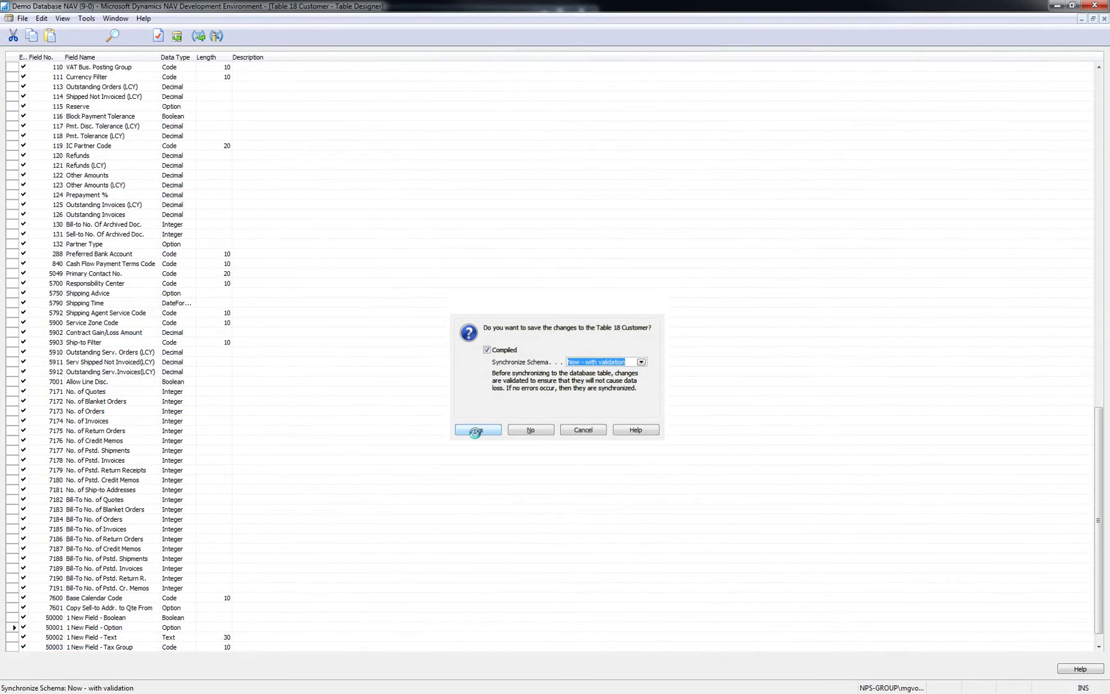
pyautogui.click(1072, 5)
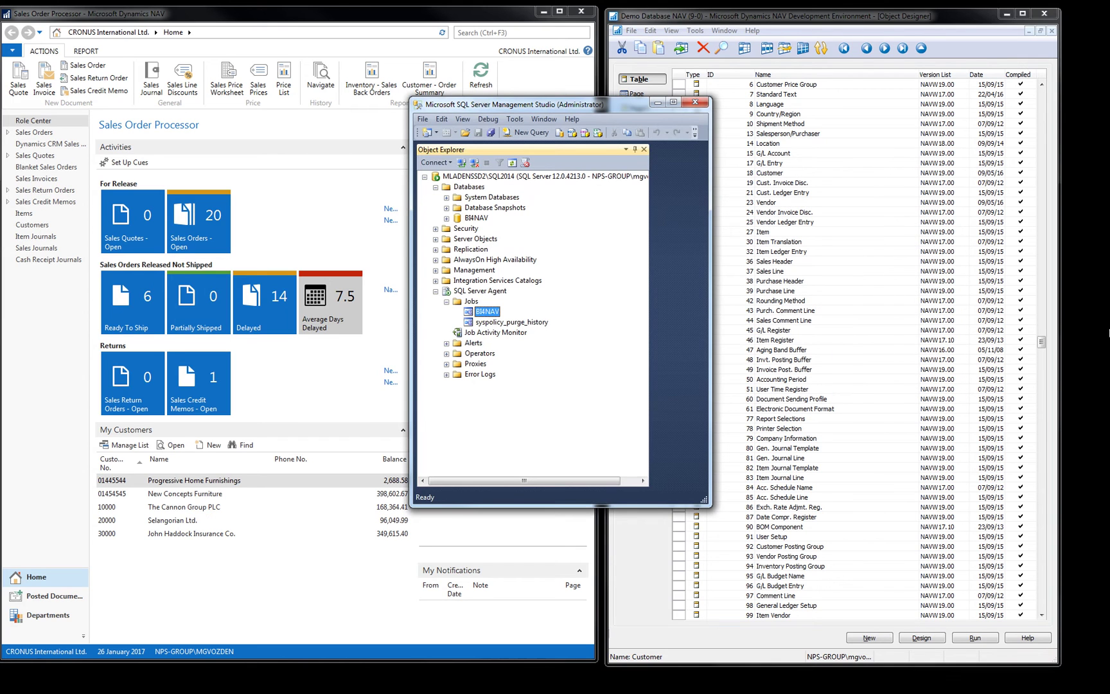
# Start the BI4NAV agent job and close the successful Start Jobs report.
pyautogui.rightClick(490, 313)
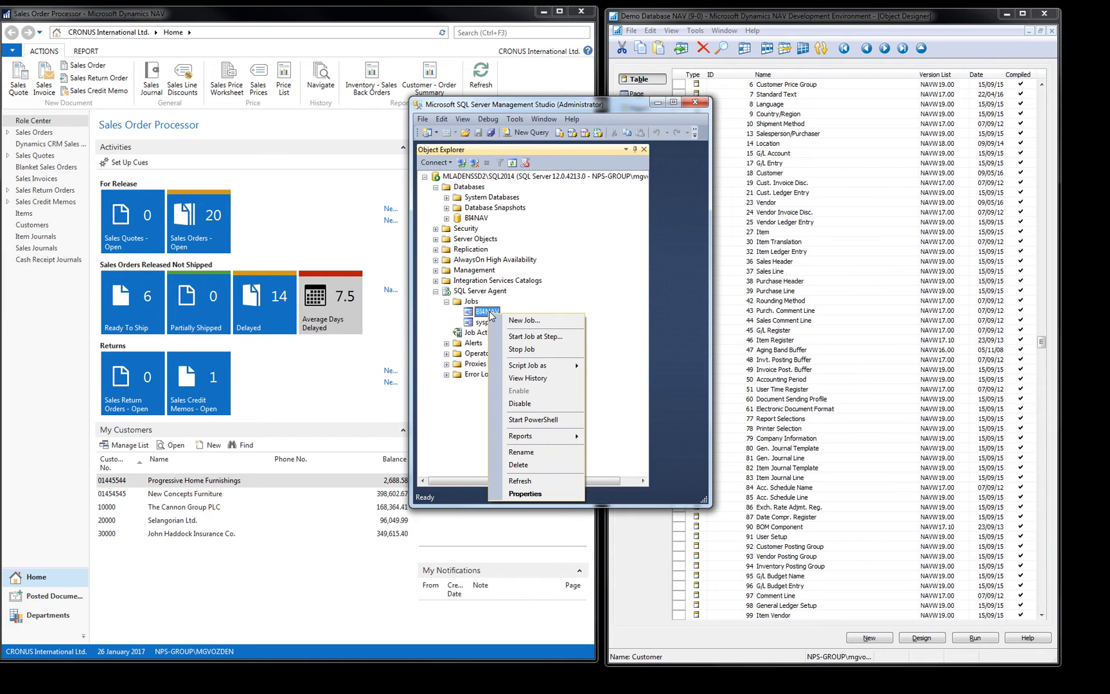
pyautogui.click(512, 340)
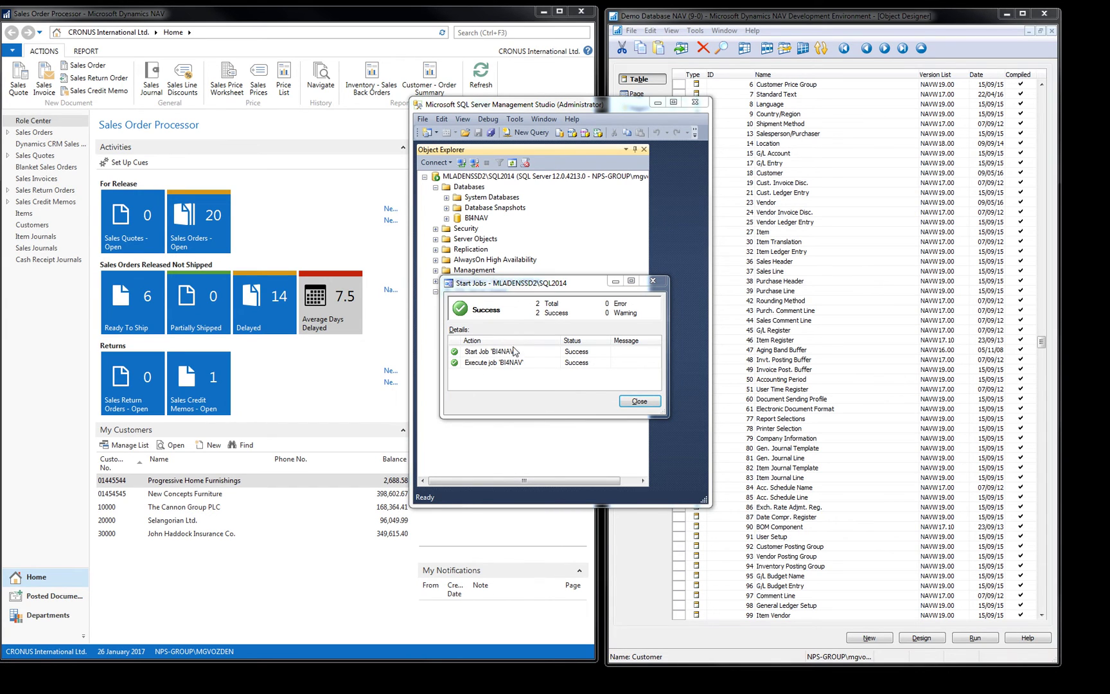
pyautogui.click(637, 401)
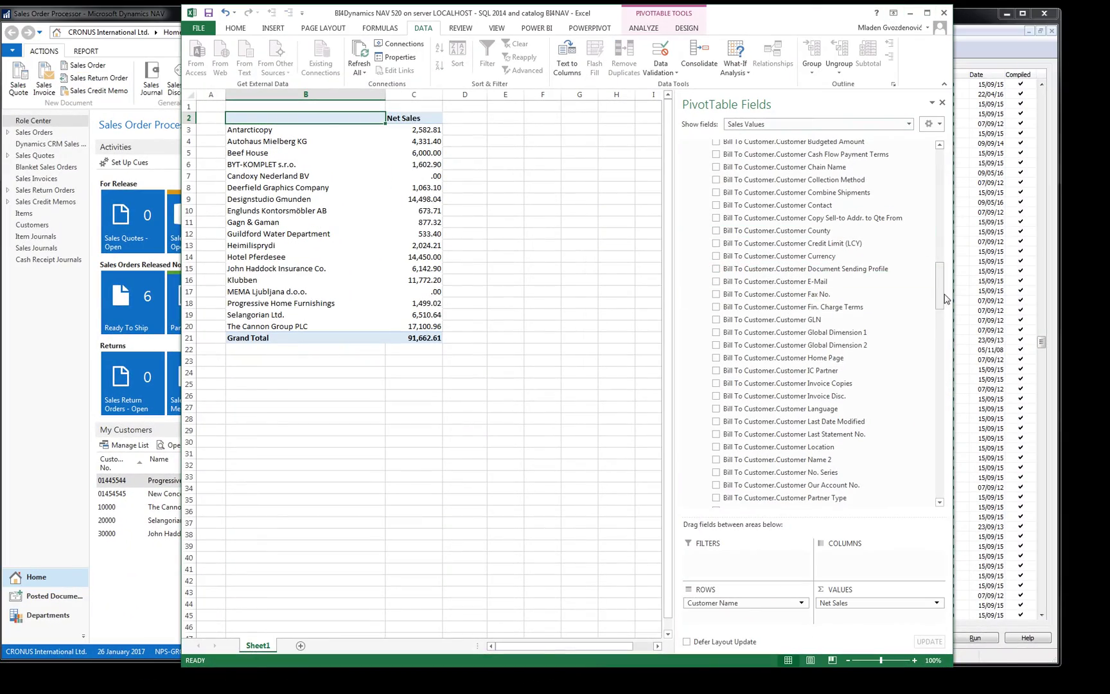
# Refresh All pivot data and expand More Fields under Bill To Customer.
pyautogui.moveTo(941, 298); pyautogui.dragTo(951, 216)
pyautogui.click(283, 185)
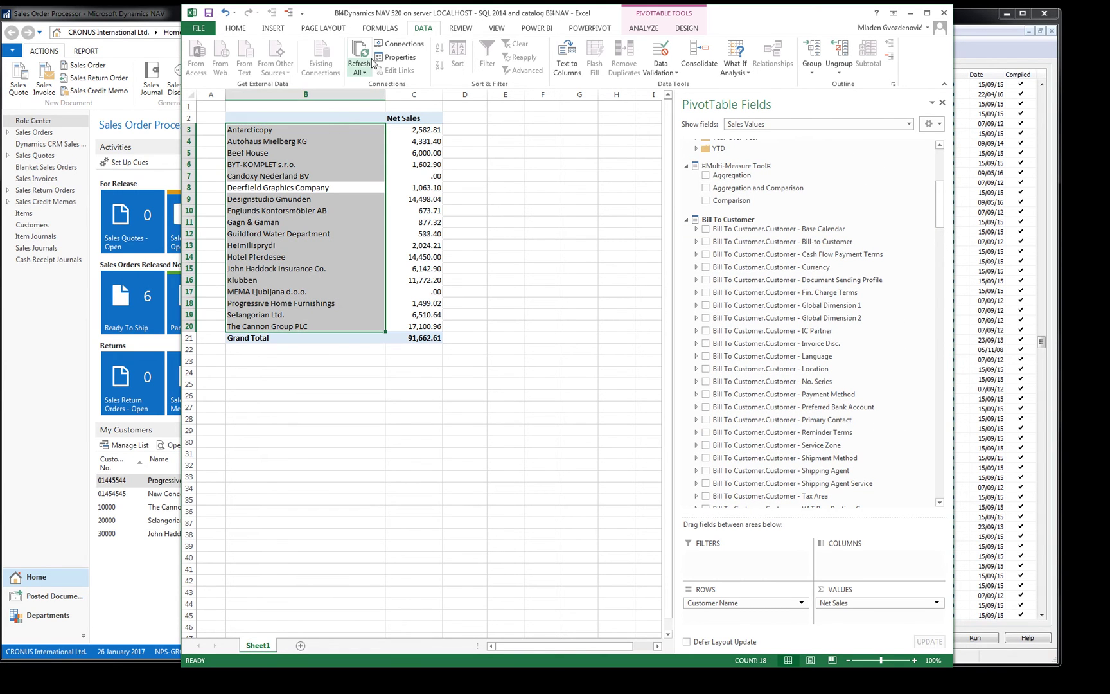
pyautogui.scroll(-8, 723, 314)
pyautogui.click(726, 302)
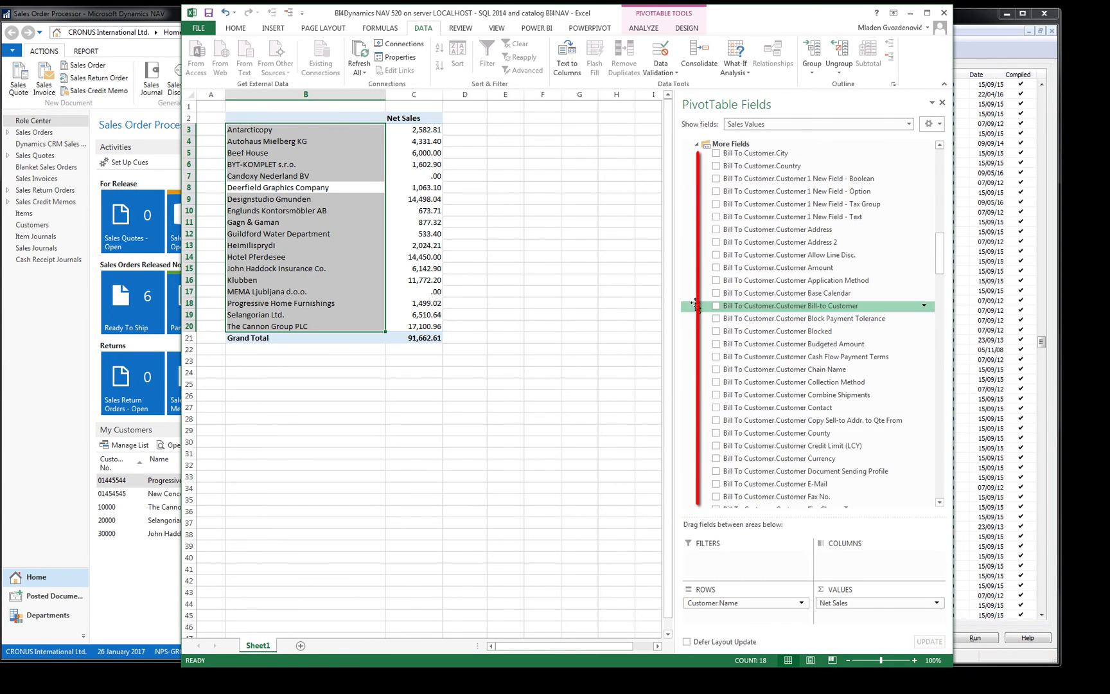
# Try Customer 1 New Field - Option, then Customer 1 New Field - Boolean as pivot rows.
pyautogui.click(716, 193)
pyautogui.click(716, 192)
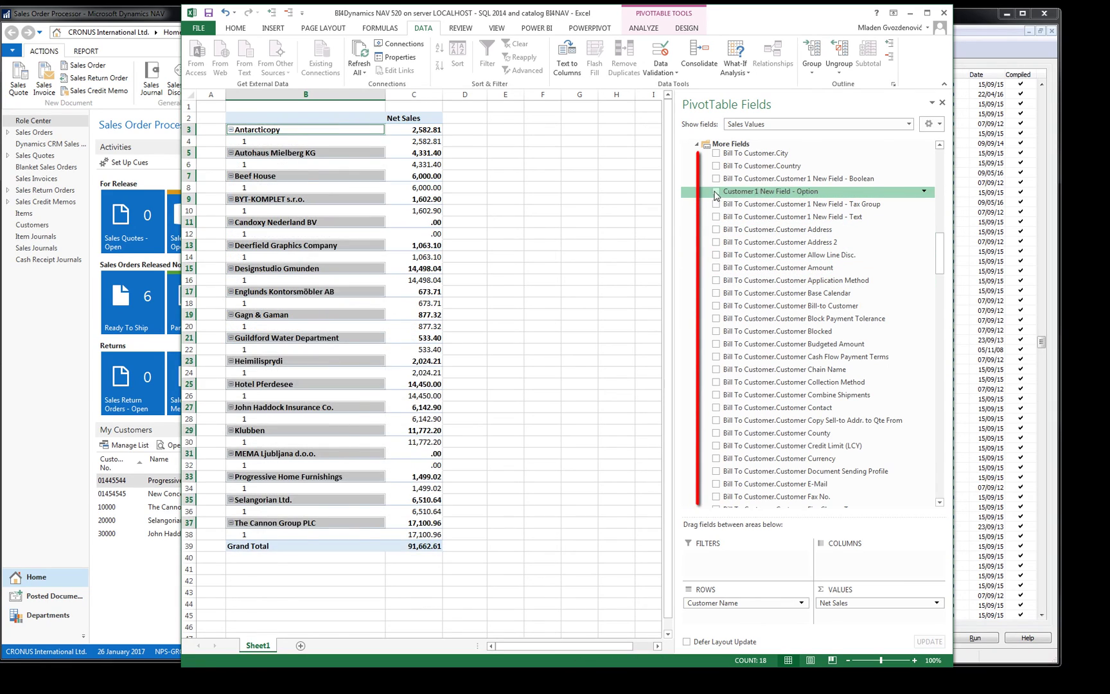
pyautogui.click(716, 179)
pyautogui.click(716, 179)
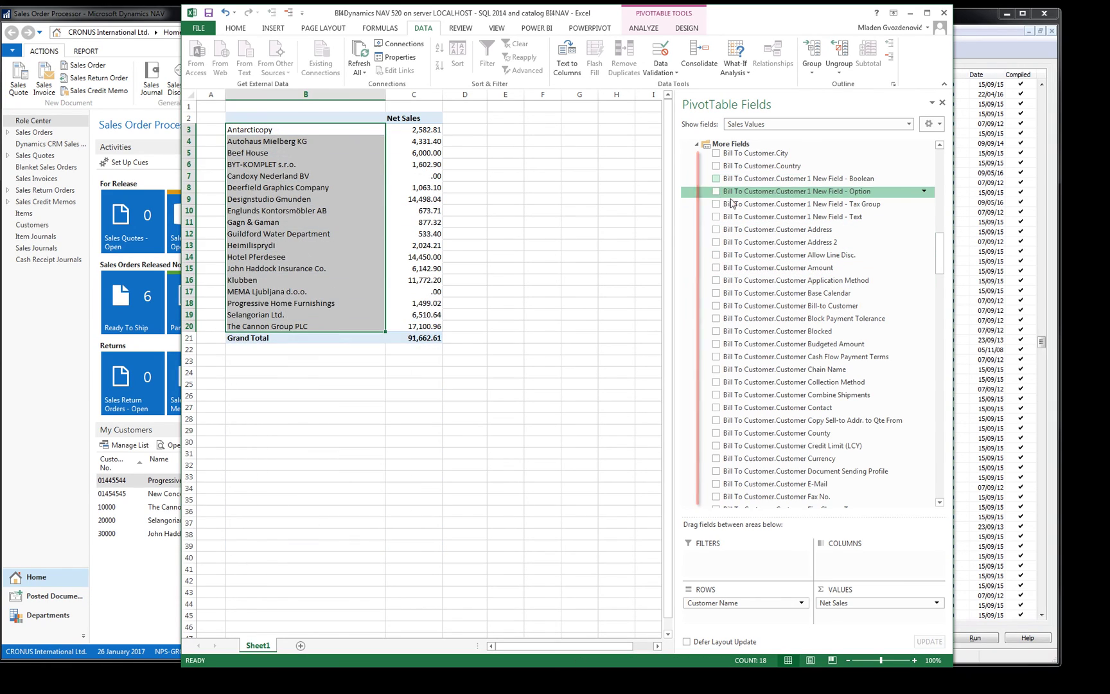